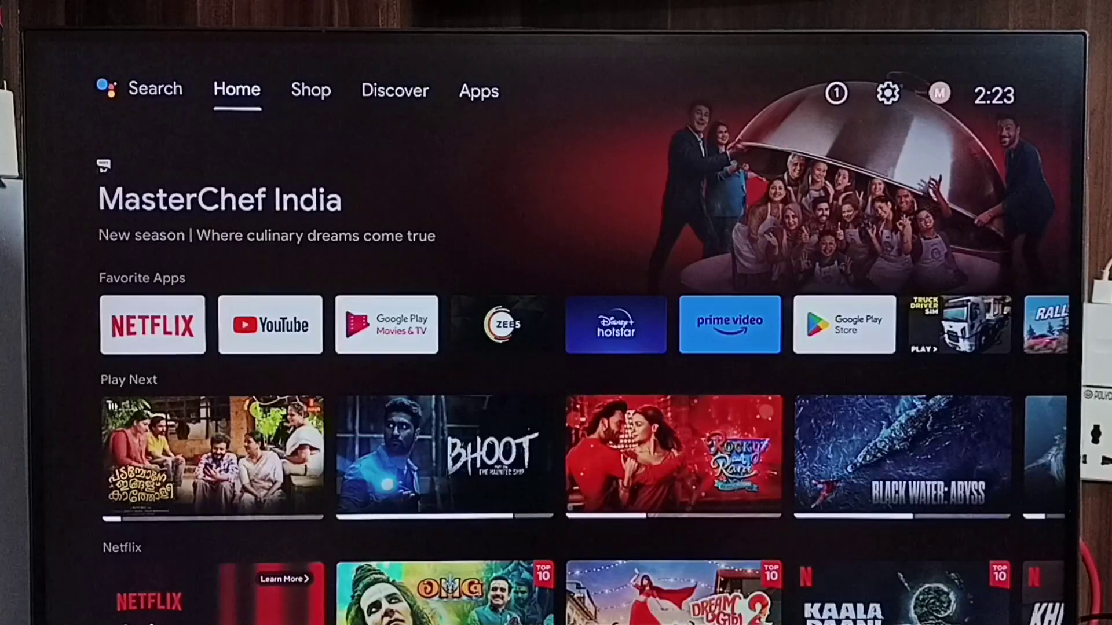
Move across the home tabs past Shop and Discover to the Apps collection.
key(Right)
key(Right)
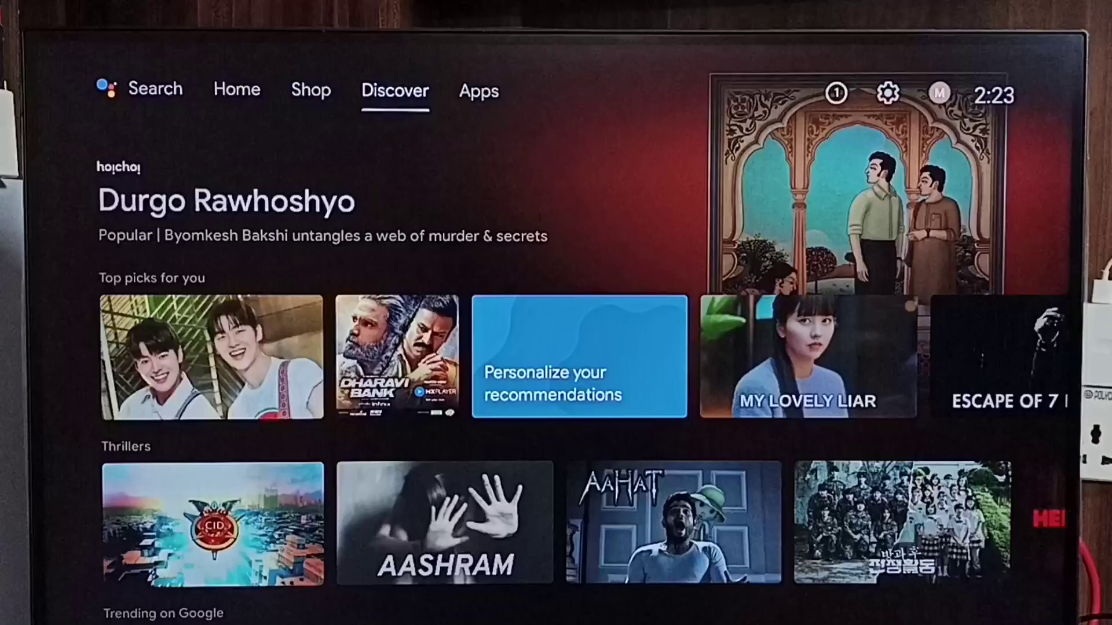
key(Right)
key(Right)
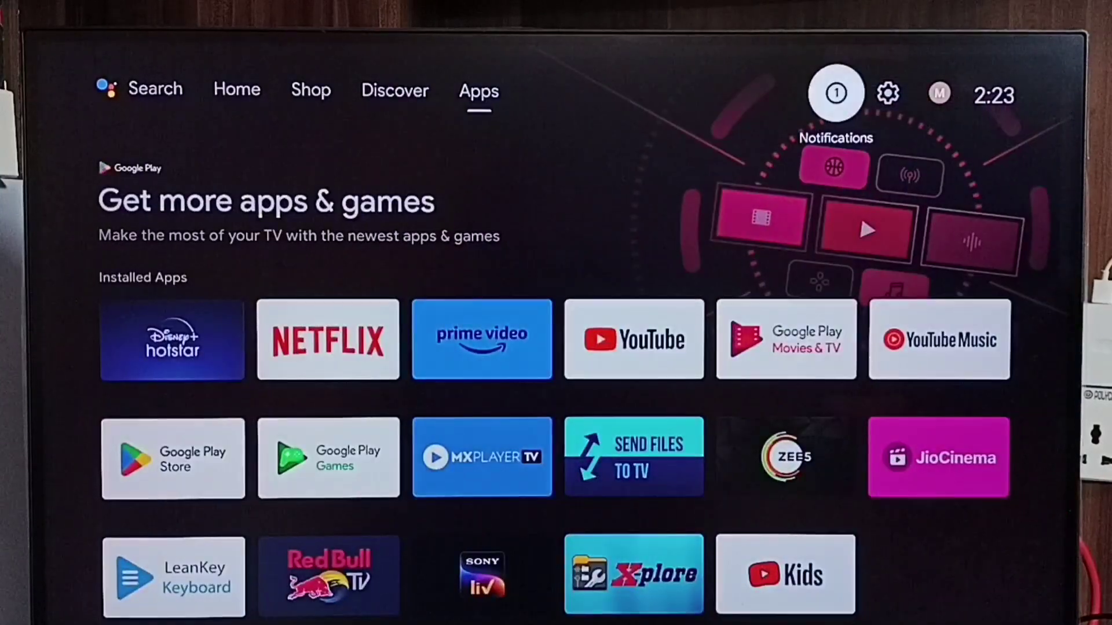
key(Right)
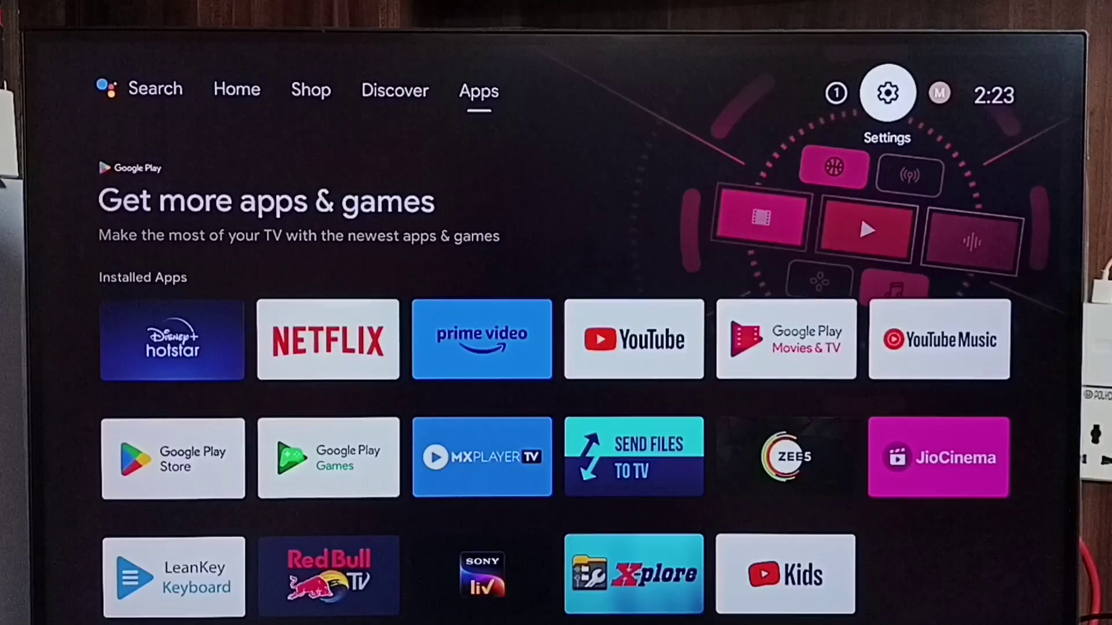
Reach the full installed-apps list via Settings > Apps > See all apps.
key(Return)
key(Down)
key(Down)
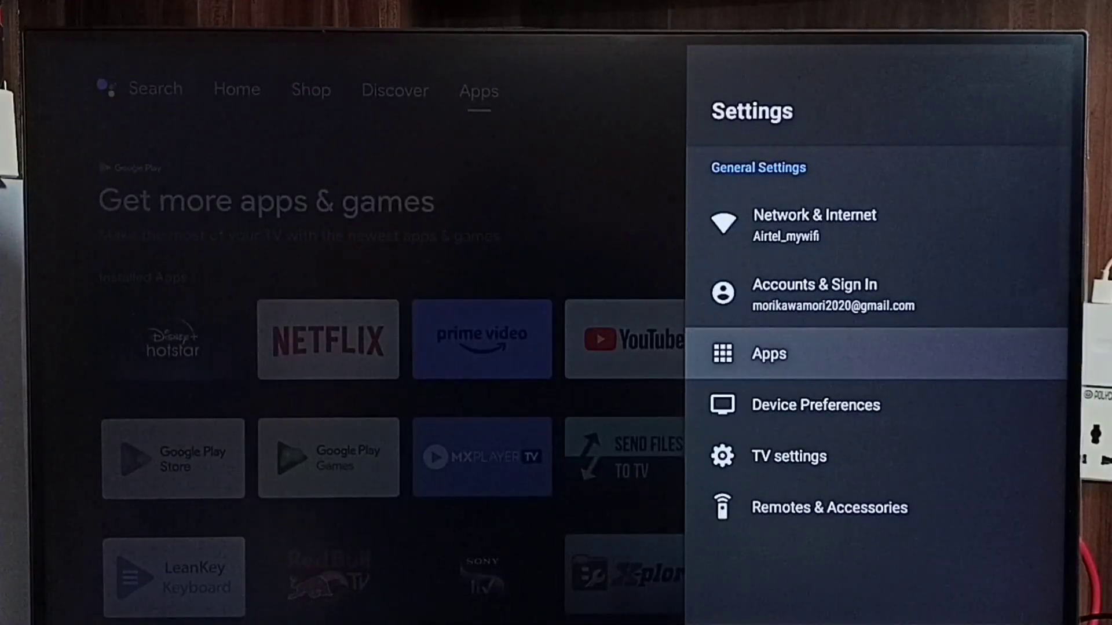
key(Return)
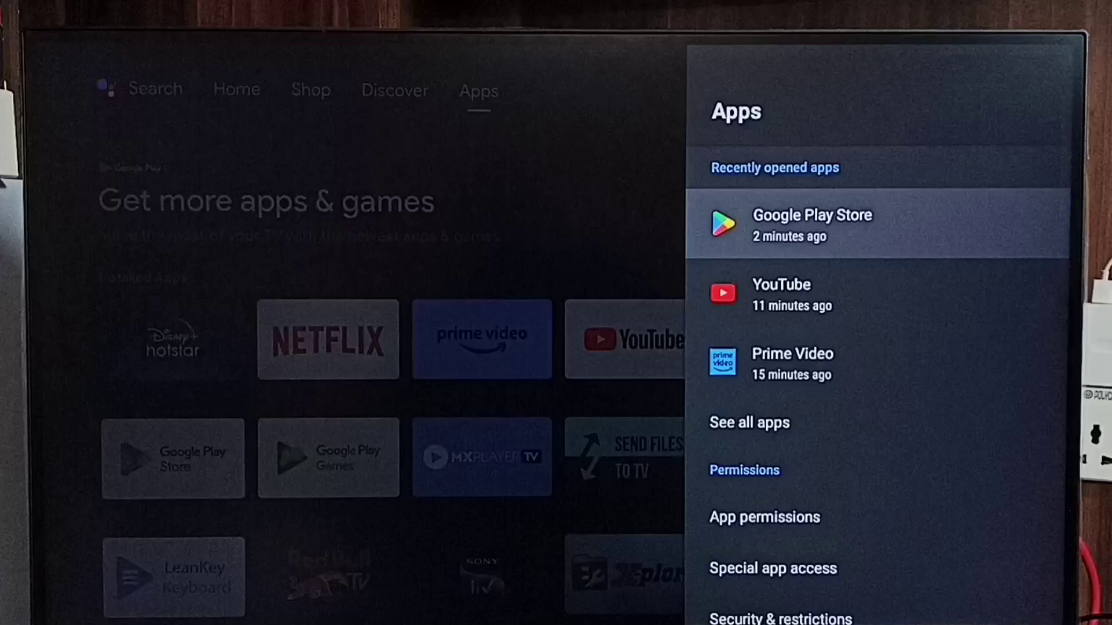
key(Down)
key(Down)
key(Down)
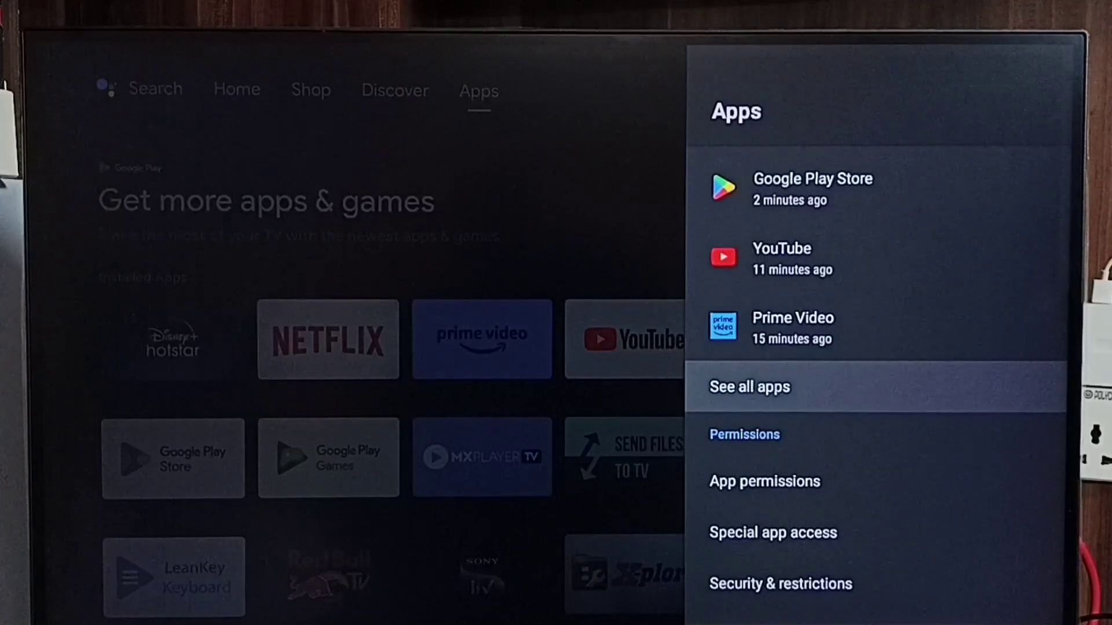
key(Return)
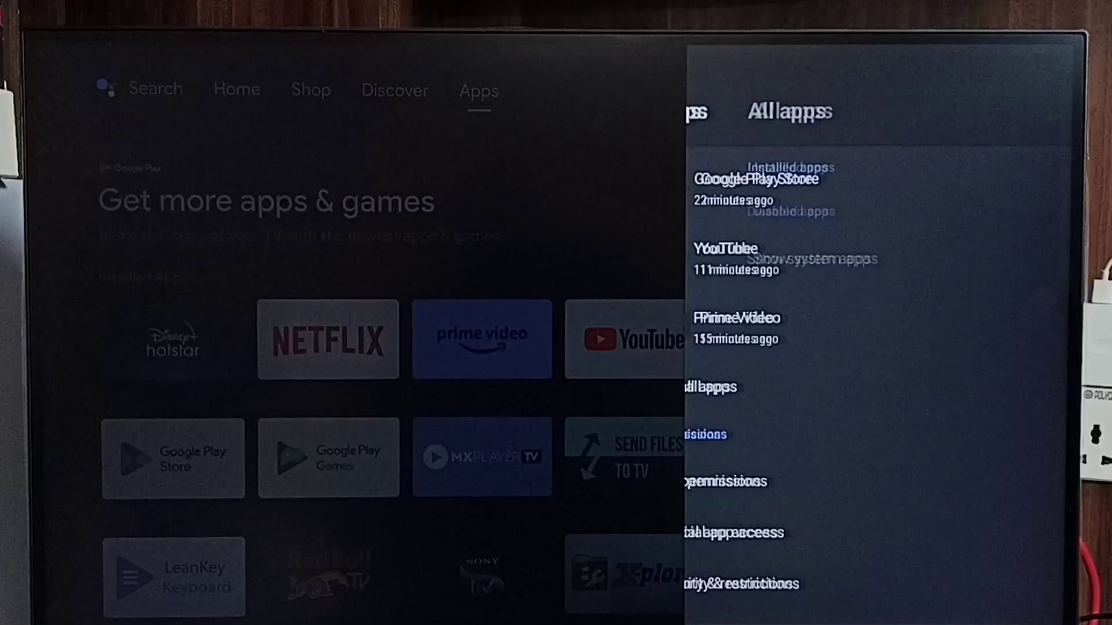
Scroll through the installed apps and land on YouTube.
key(Down)
key(Down)
key(Down)
key(Down)
key(Down)
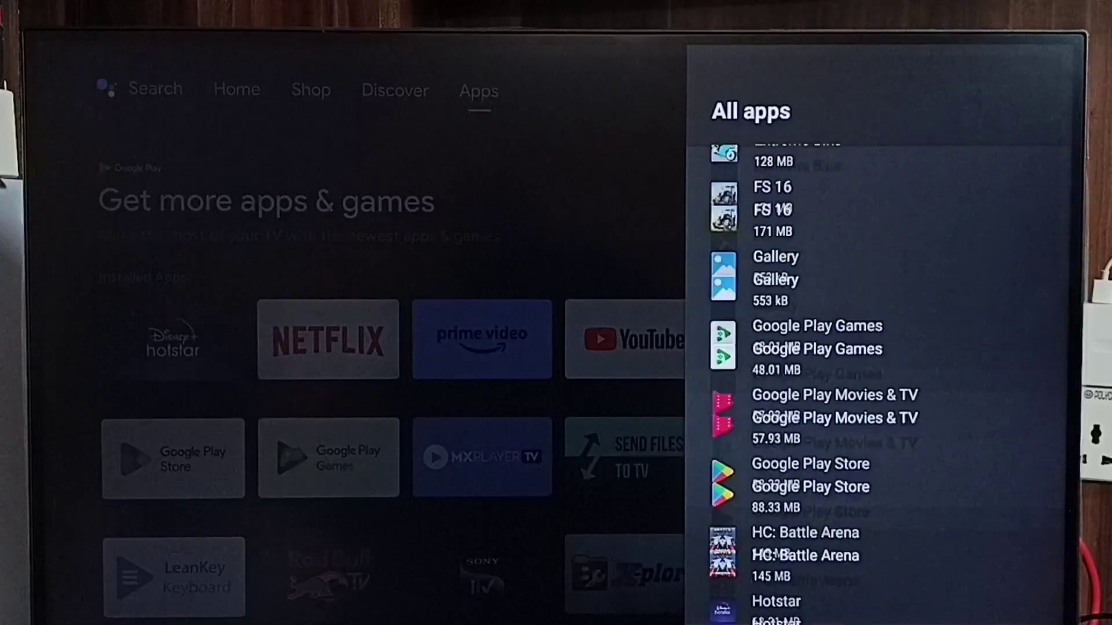
key(Down)
key(Down)
key(Down)
key(Down)
key(Down)
key(Down)
key(Down)
key(Down)
key(Down)
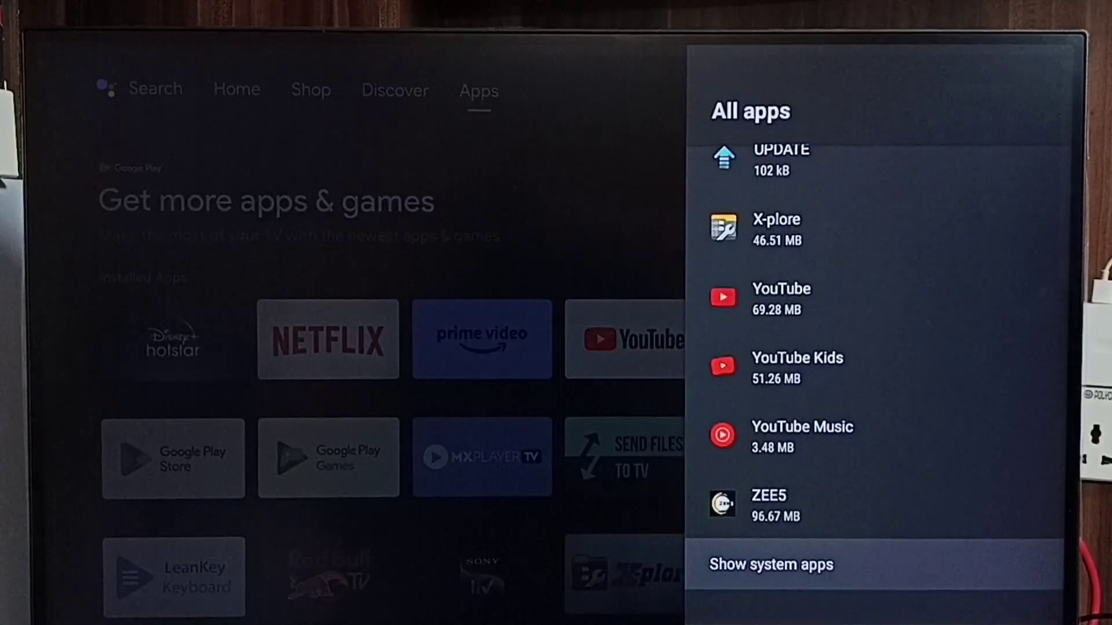
key(Up)
key(Up)
key(Up)
key(Up)
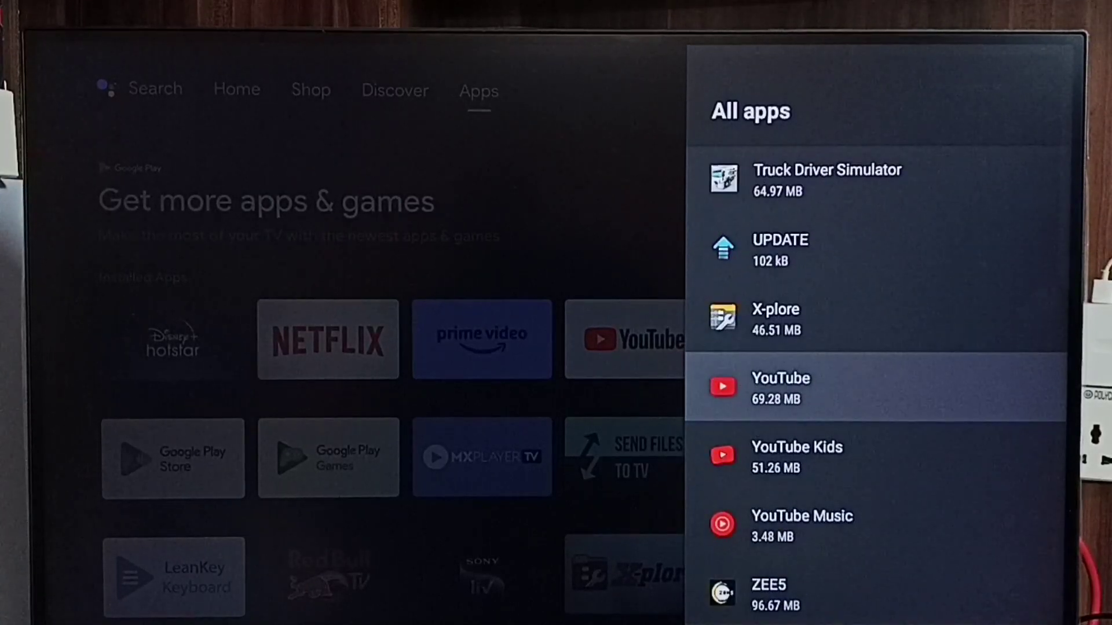
From YouTube's details (version 4.10.001), start Uninstall updates.
key(Return)
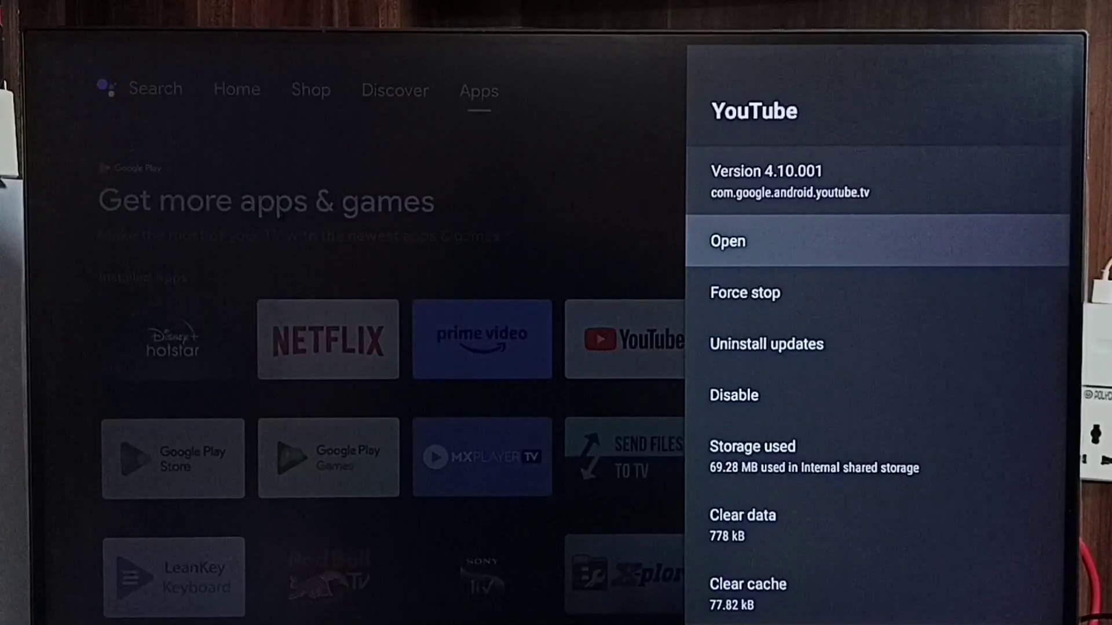
key(Down)
key(Down)
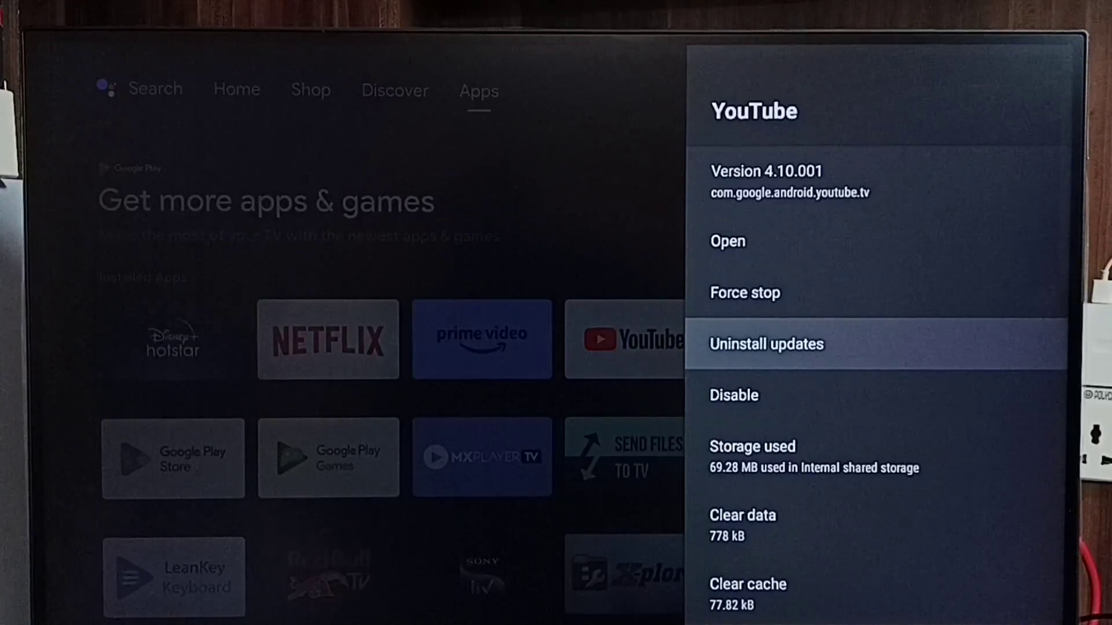
key(Return)
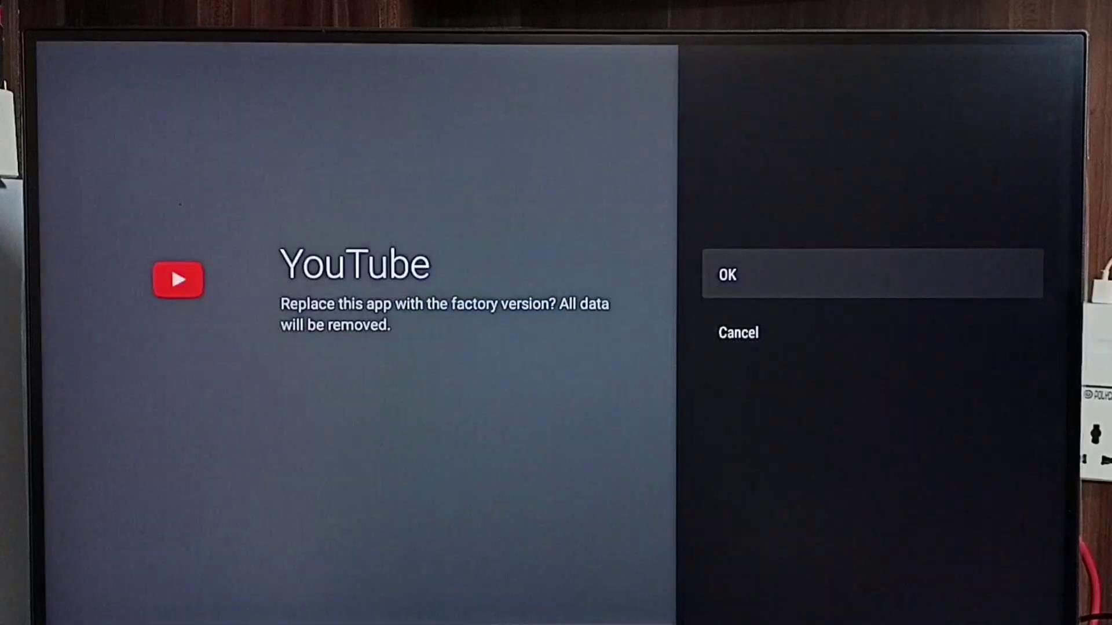
Confirm the uninstall so YouTube reverts to factory version 2.13.08 at 6.94 MB.
key(Return)
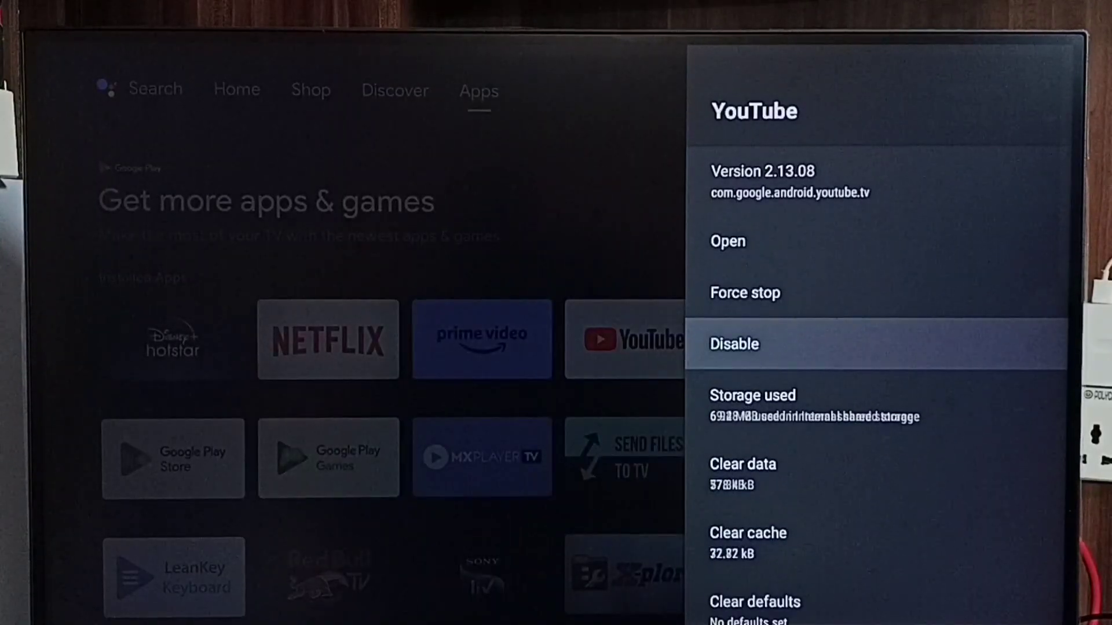
key(Up)
key(Up)
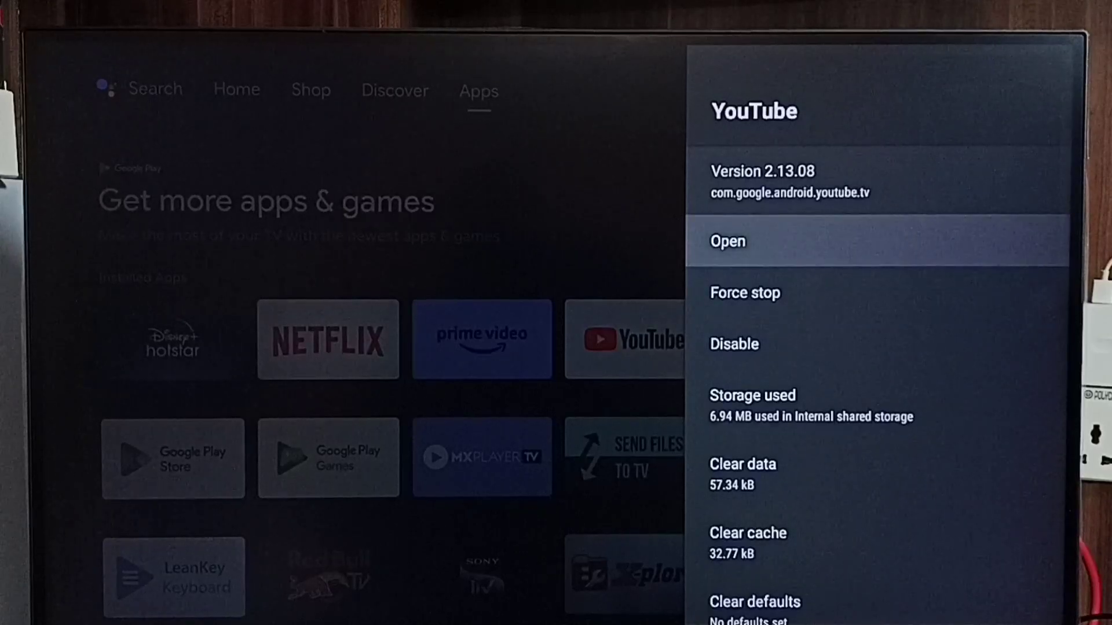